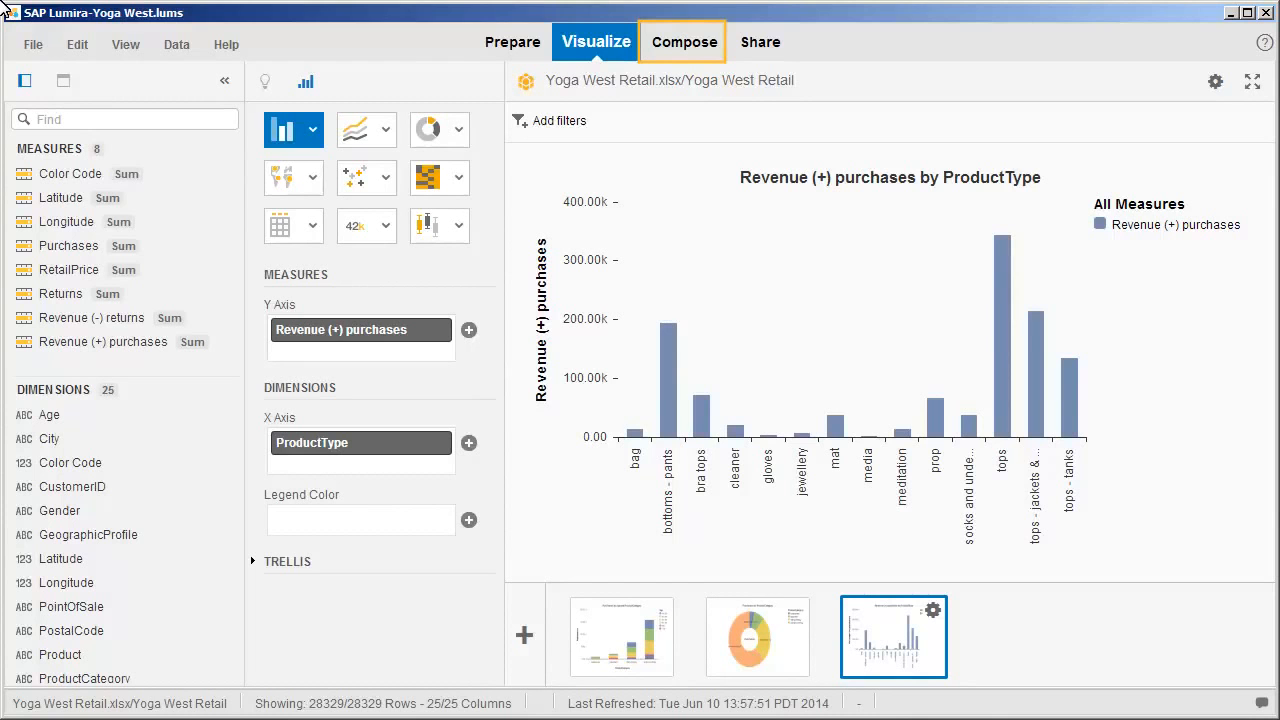
Create a new story named "Yoga West" with a blank board as its first page.
{"action": "left_click", "coordinate": [683, 55]}
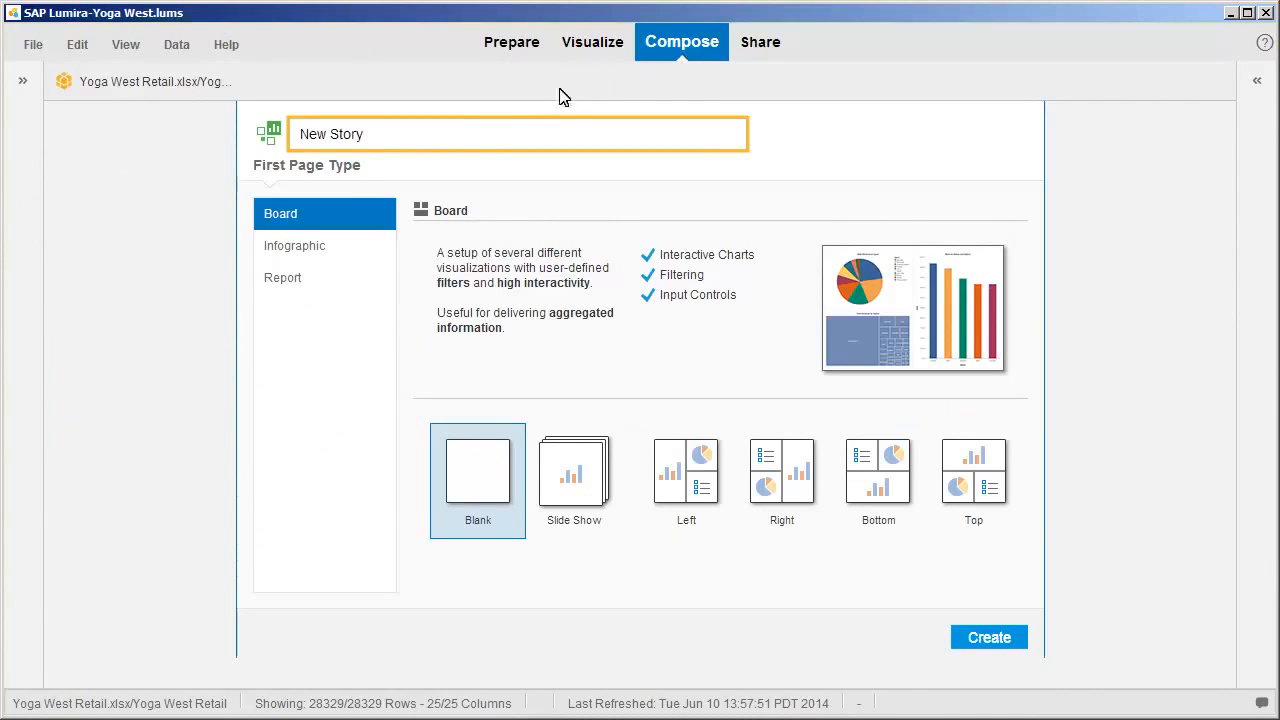
{"action": "key", "text": "ctrl+a"}
{"action": "type", "text": "Yoga West"}
{"action": "key", "text": "Tab"}
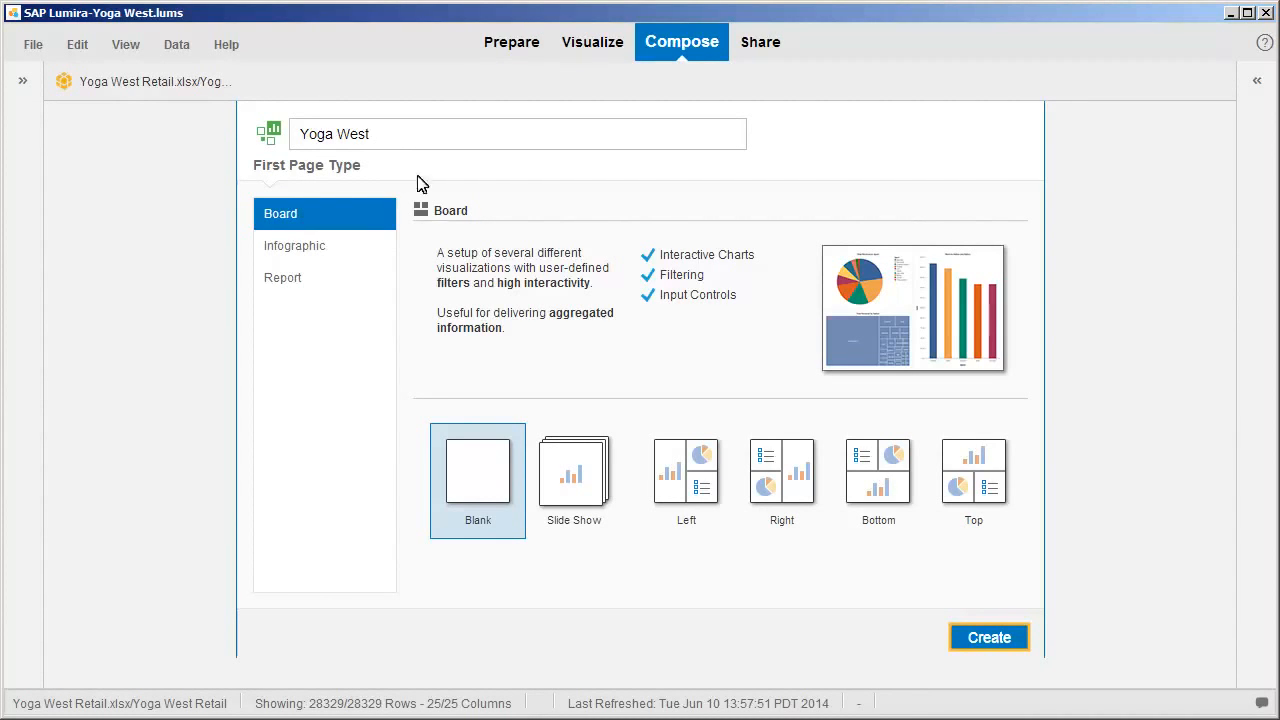
{"action": "left_click", "coordinate": [995, 646]}
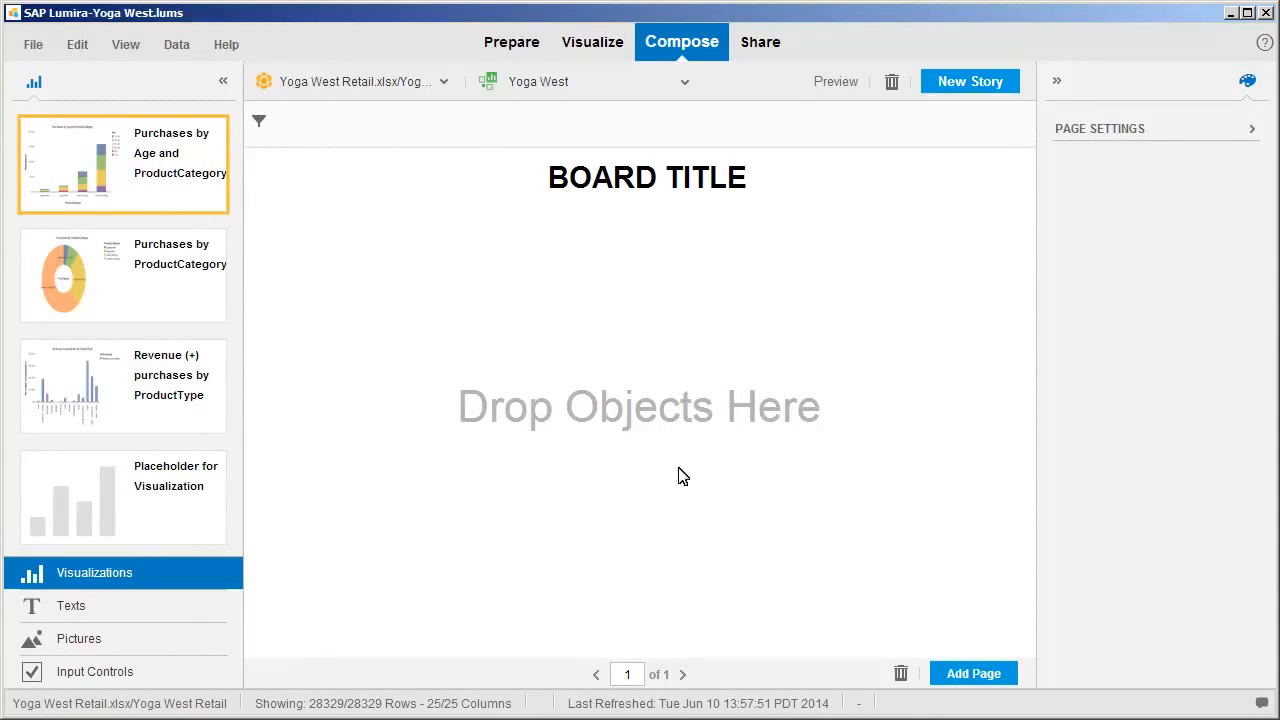
Place the Purchases by Age and ProductCategory chart and the Revenue (+) purchases by ProductType chart side by side on the board.
{"action": "left_click_drag", "start_coordinate": [205, 206], "coordinate": [294, 294]}
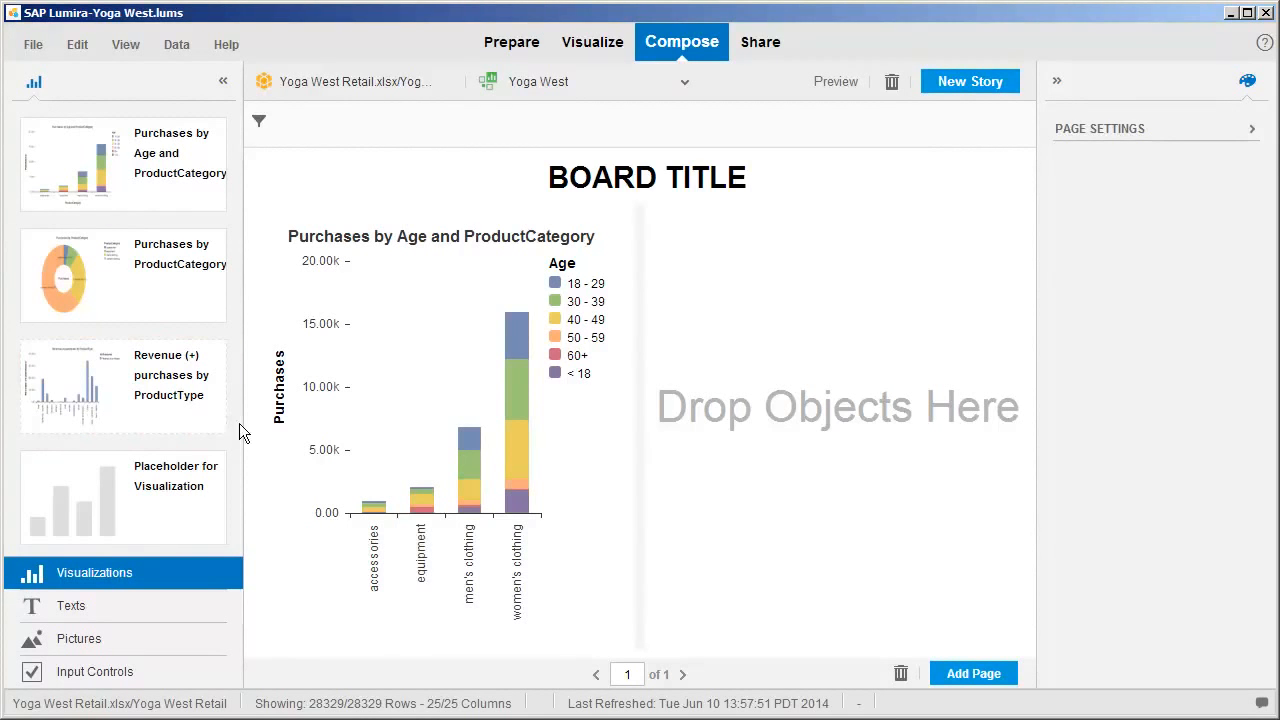
{"action": "left_click_drag", "start_coordinate": [239, 423], "coordinate": [838, 407]}
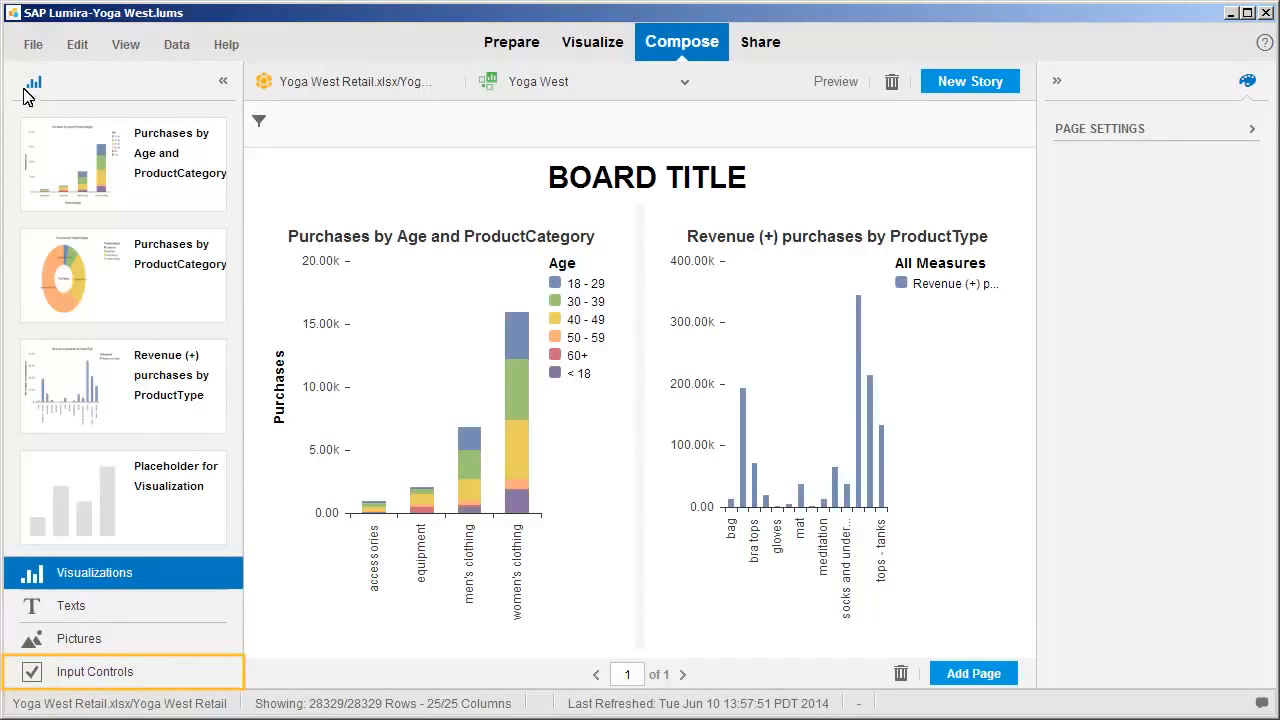
Add a ProductLine input control beside the charts and test it by filtering on ThermX and clearing the filter.
{"action": "left_click", "coordinate": [184, 672]}
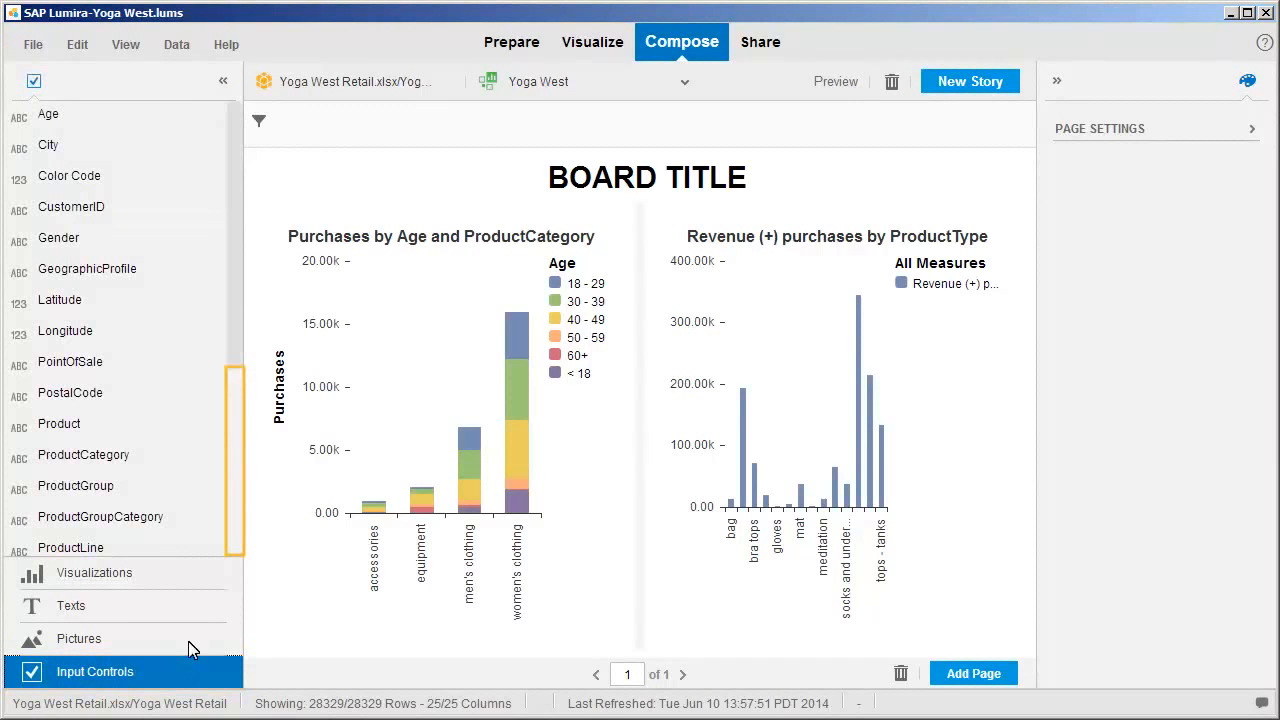
{"action": "left_click", "coordinate": [234, 468]}
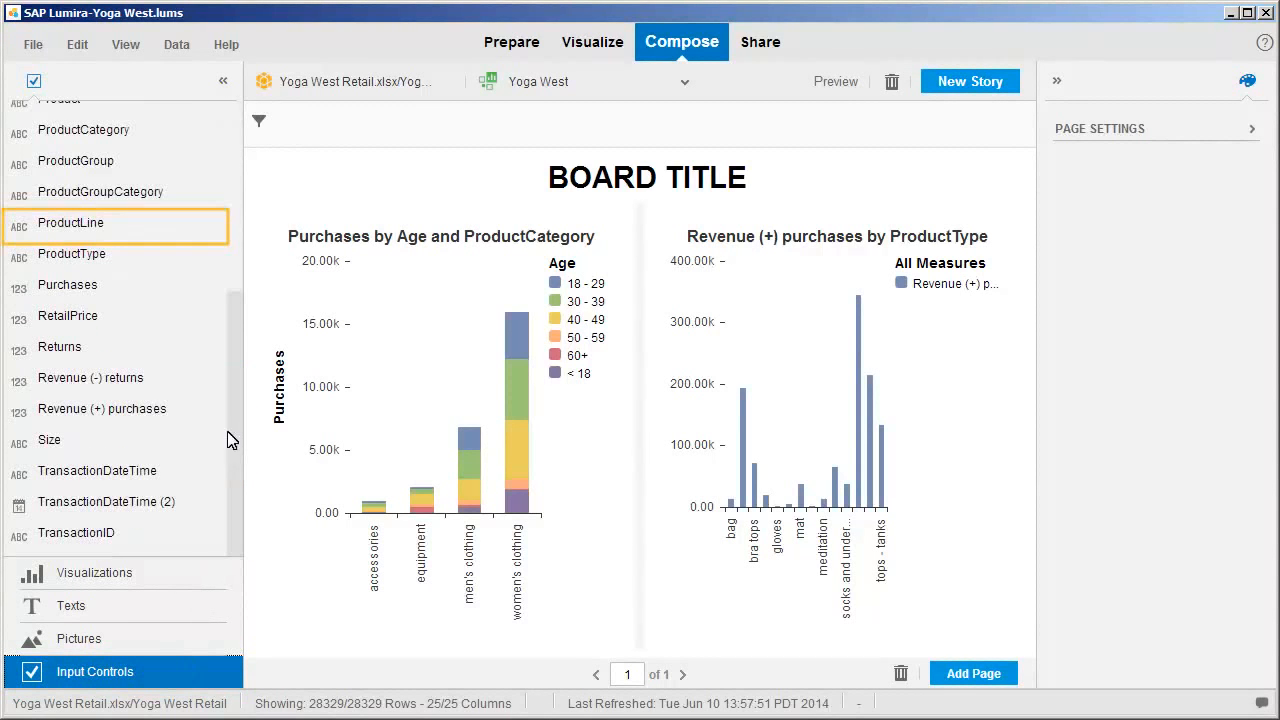
{"action": "left_click_drag", "start_coordinate": [190, 237], "coordinate": [262, 310]}
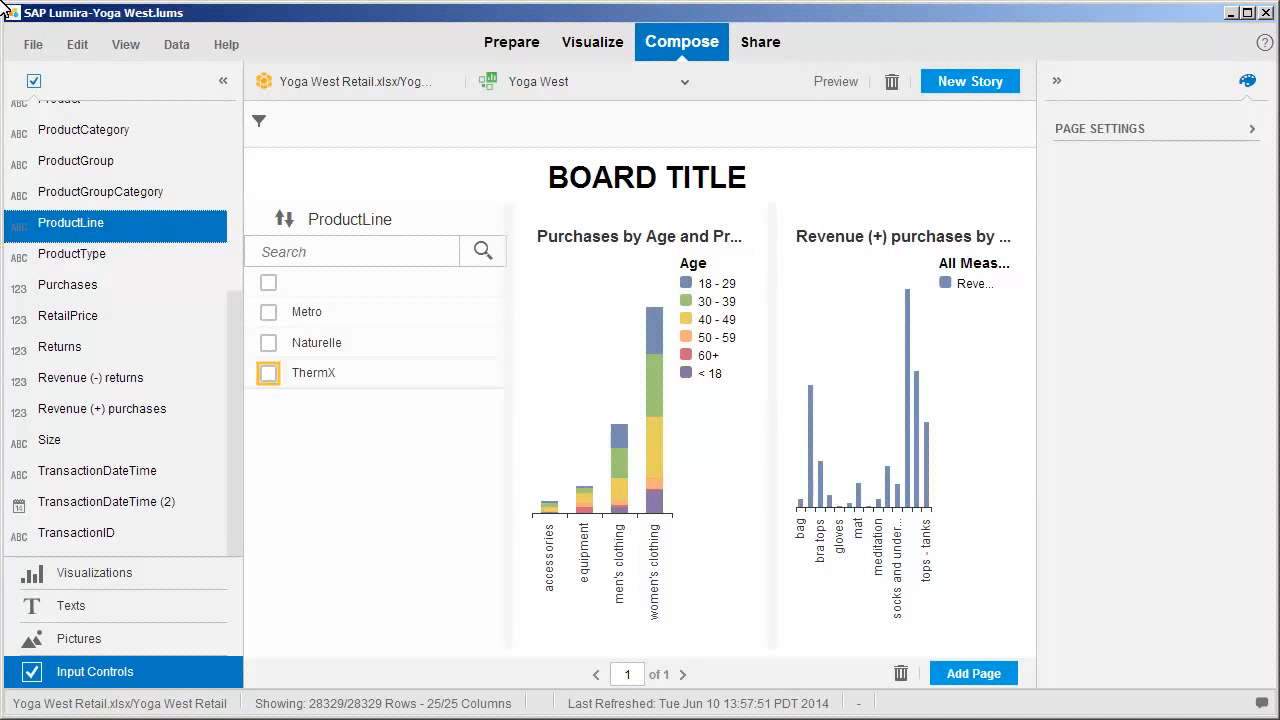
{"action": "left_click", "coordinate": [268, 375]}
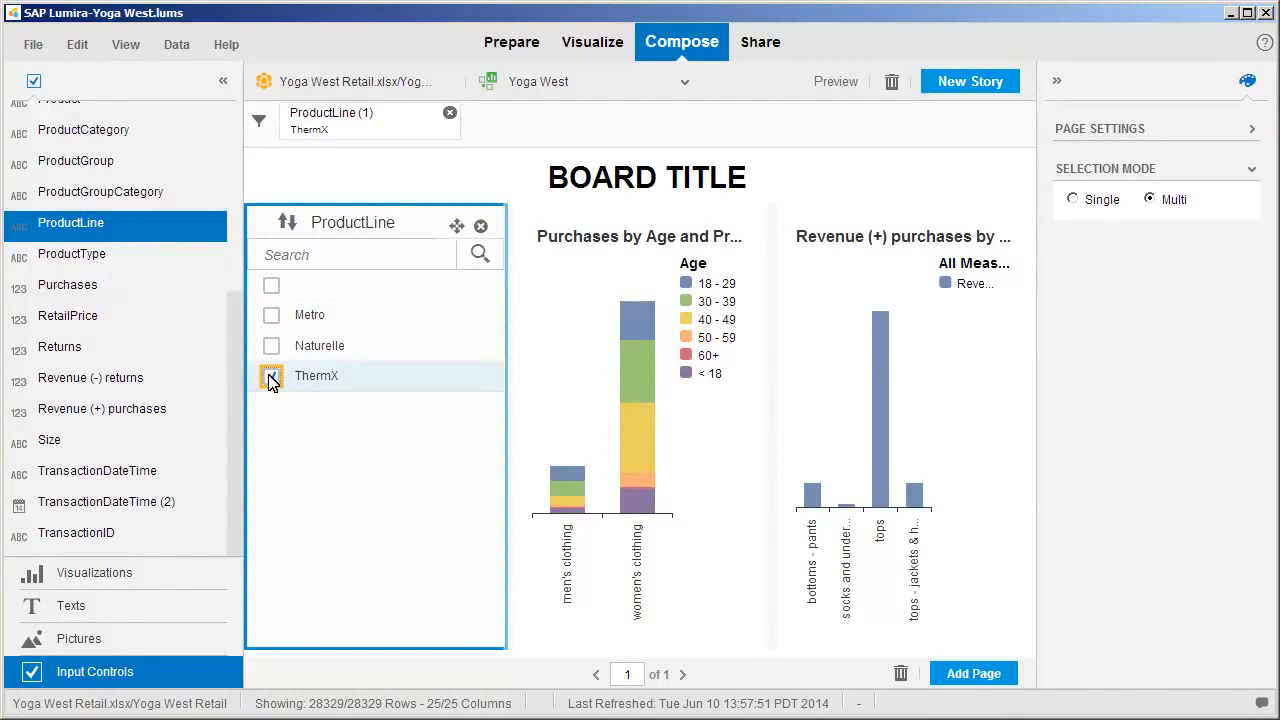
{"action": "left_click", "coordinate": [271, 378]}
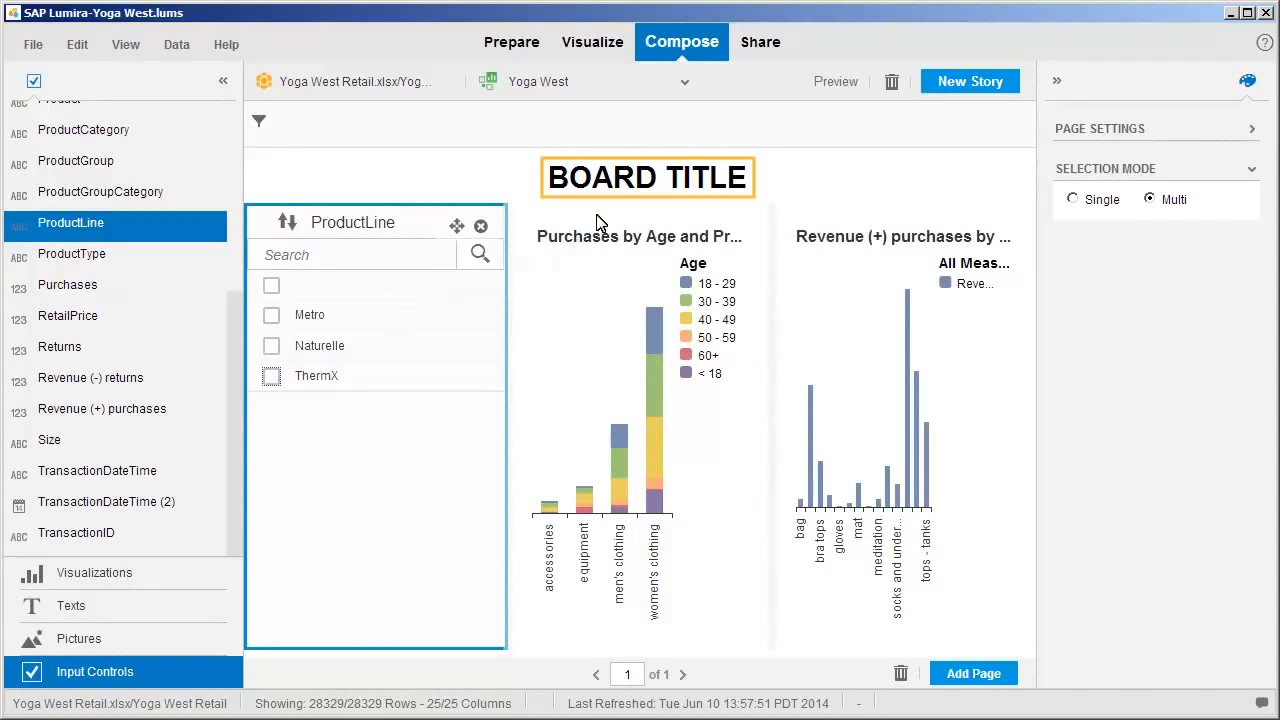
Change the board title to "Product Line" and try hiding and showing it in the page settings.
{"action": "left_click", "coordinate": [647, 197]}
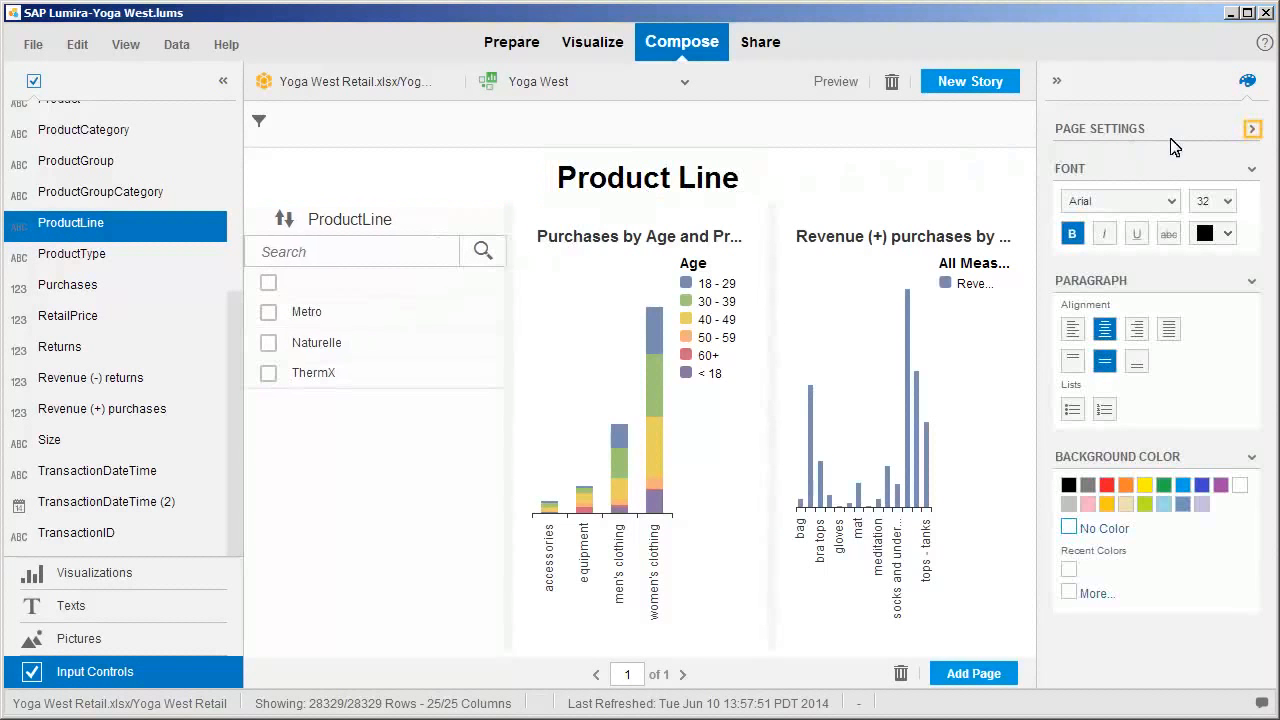
{"action": "left_click", "coordinate": [1252, 131]}
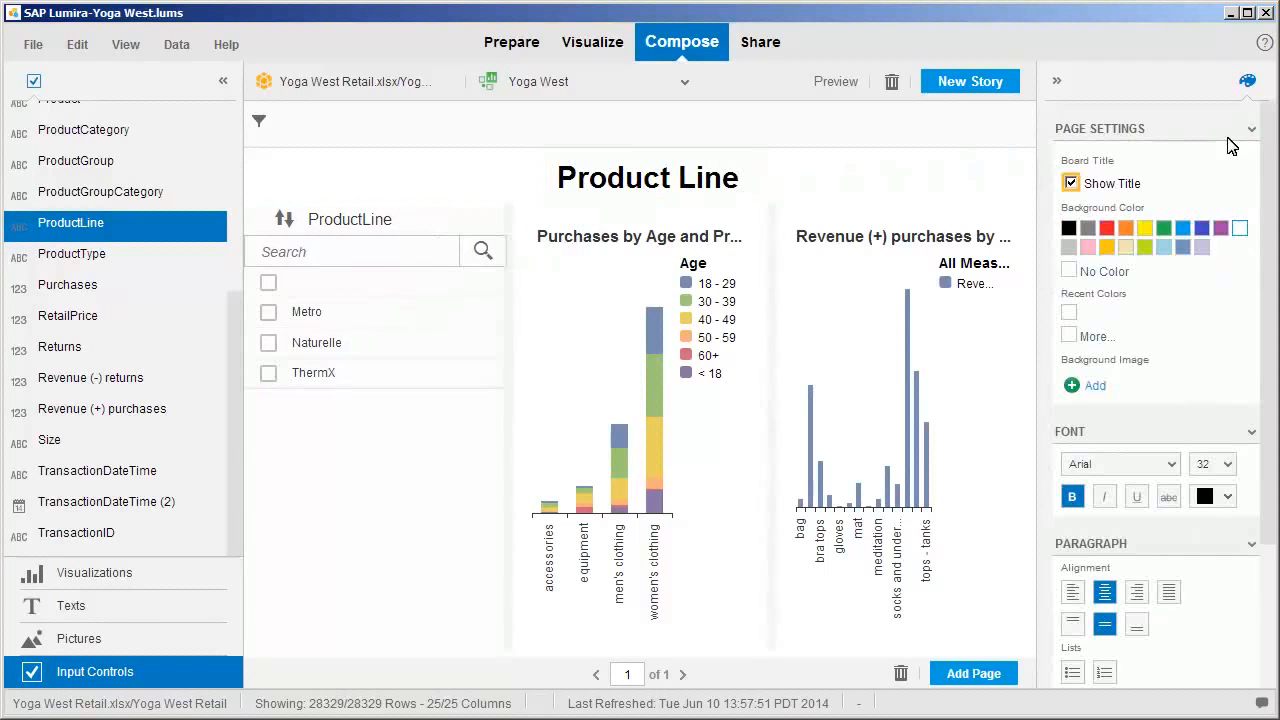
{"action": "left_click", "coordinate": [1070, 184]}
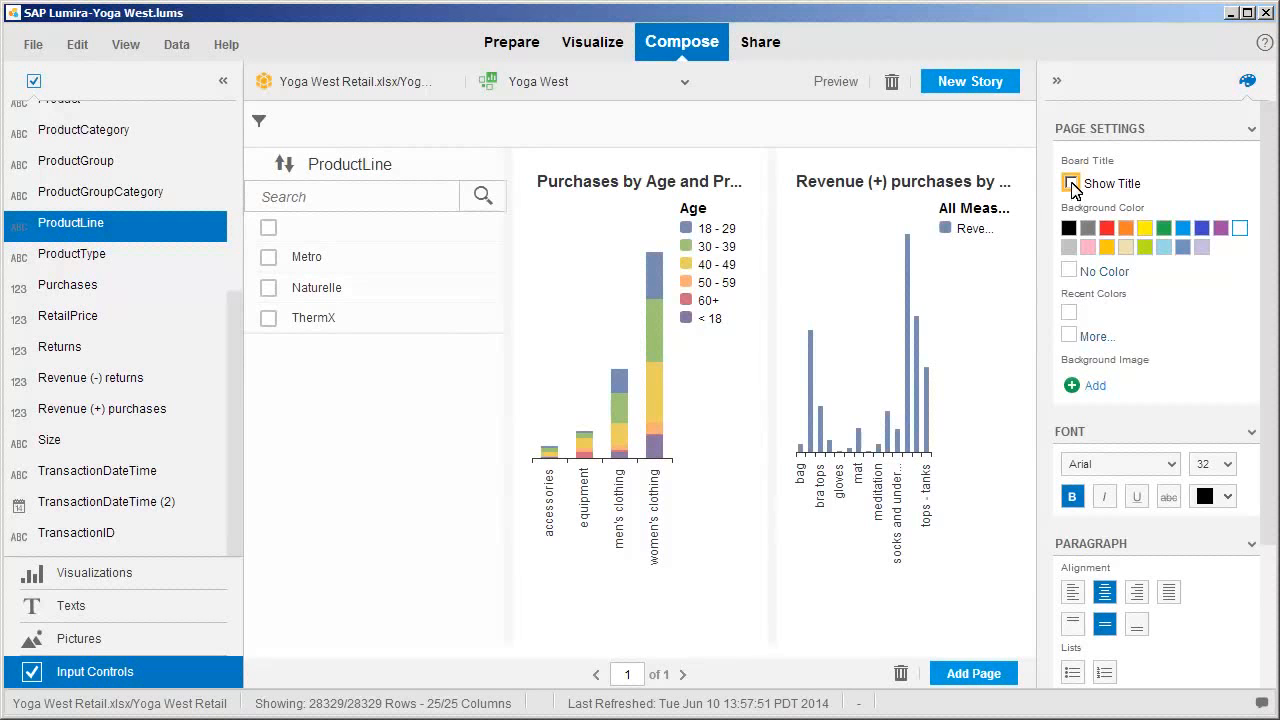
{"action": "left_click", "coordinate": [1071, 184]}
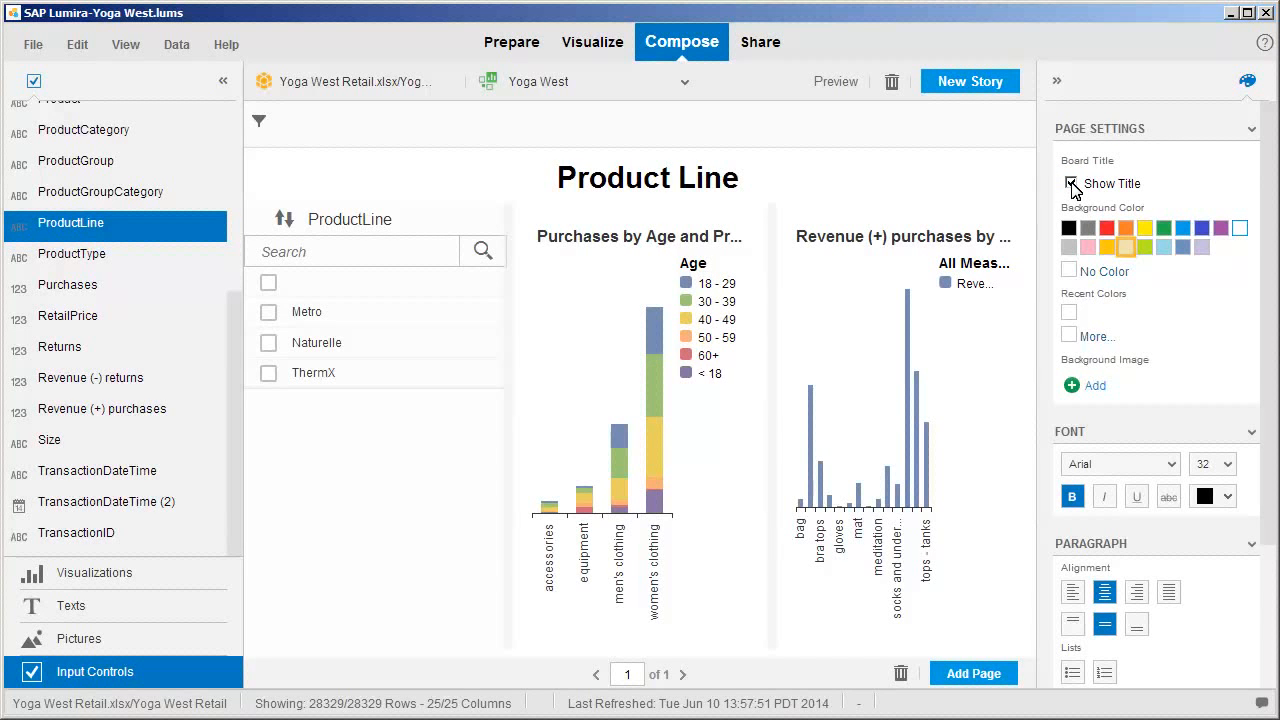
Give the page a light beige background color and the local image Yoga.jpg as background at 40 opacity.
{"action": "left_click", "coordinate": [1126, 248]}
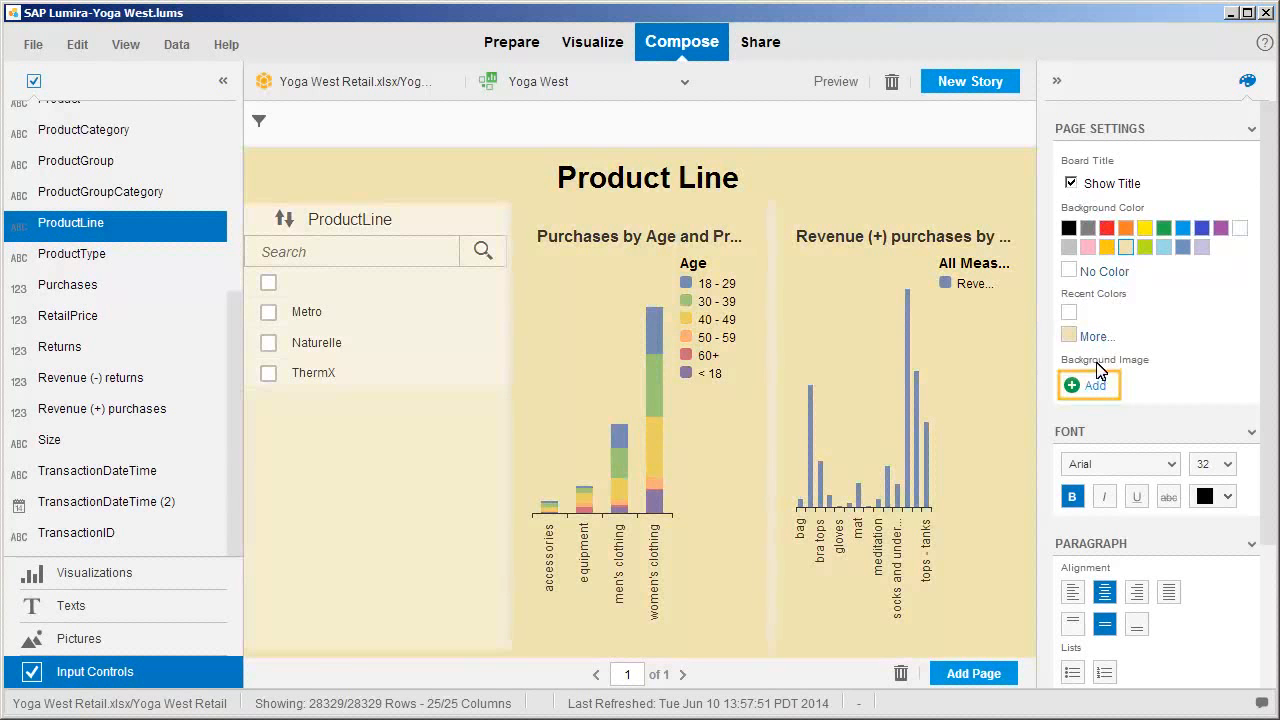
{"action": "left_click", "coordinate": [1091, 392]}
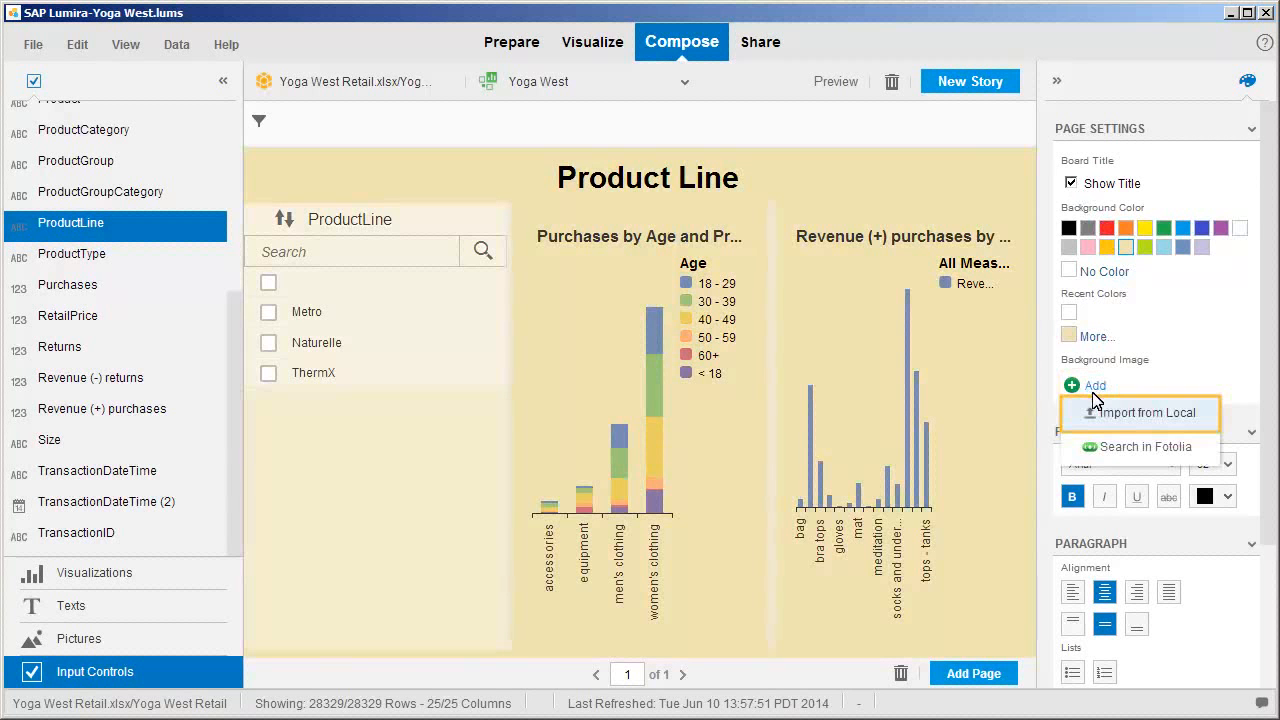
{"action": "left_click", "coordinate": [1141, 423]}
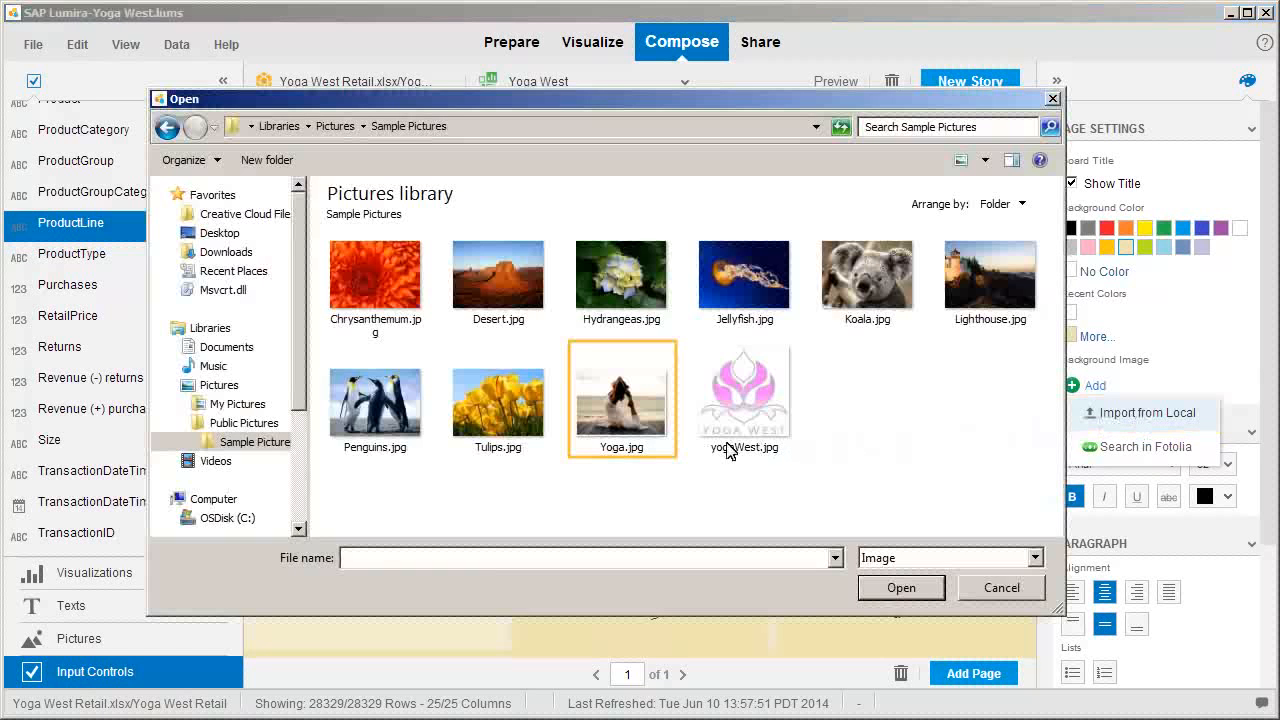
{"action": "left_click", "coordinate": [623, 452]}
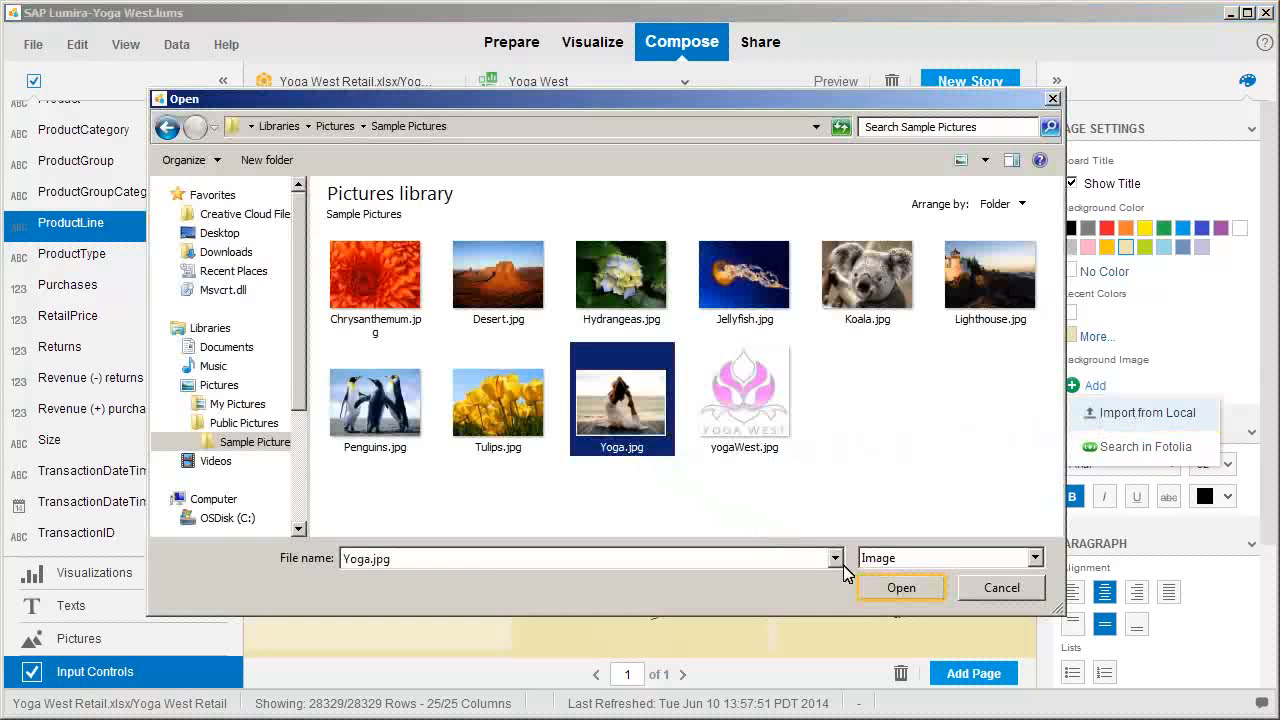
{"action": "left_click", "coordinate": [899, 590]}
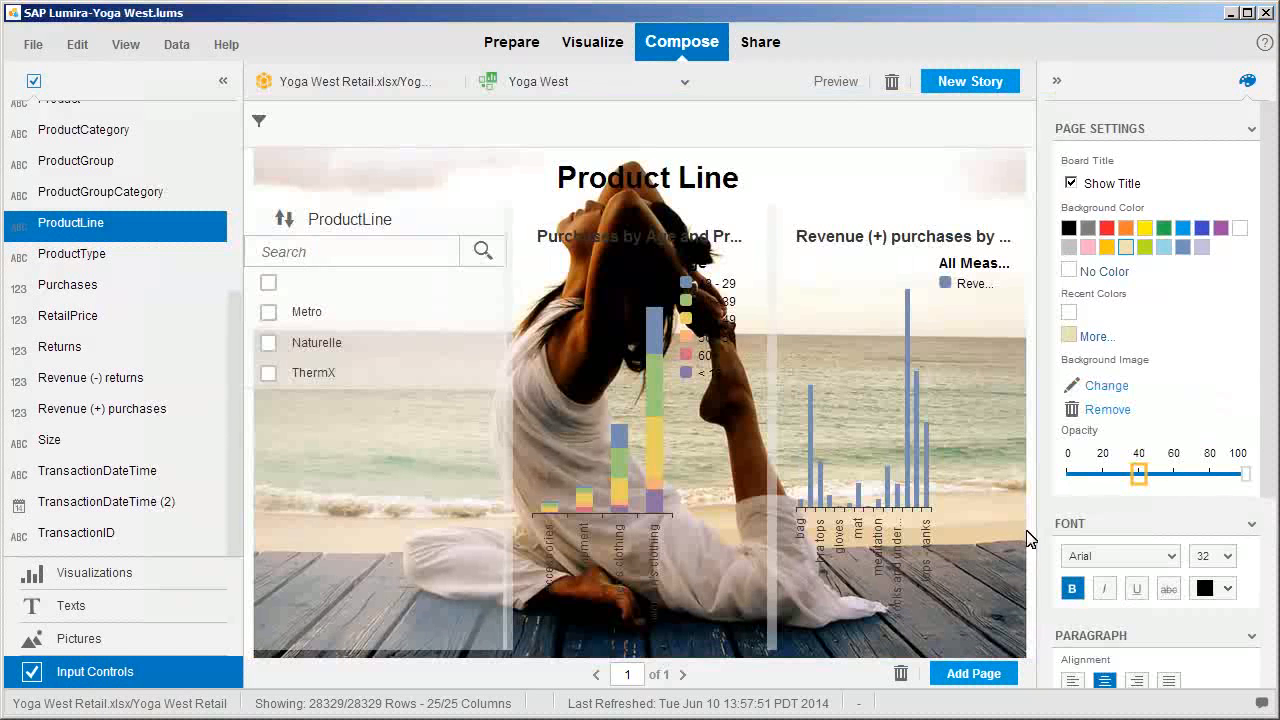
{"action": "left_click", "coordinate": [1139, 474]}
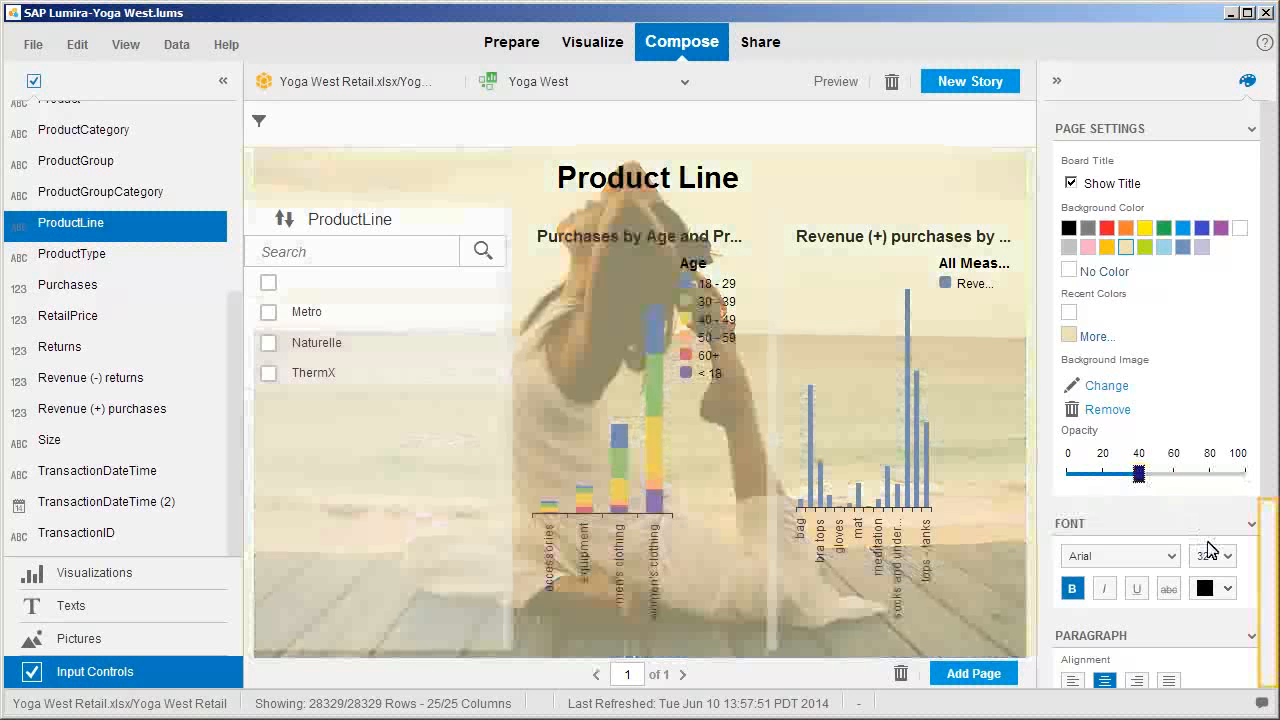
{"action": "scroll", "coordinate": [1271, 594], "scroll_direction": "down", "scroll_amount": 3}
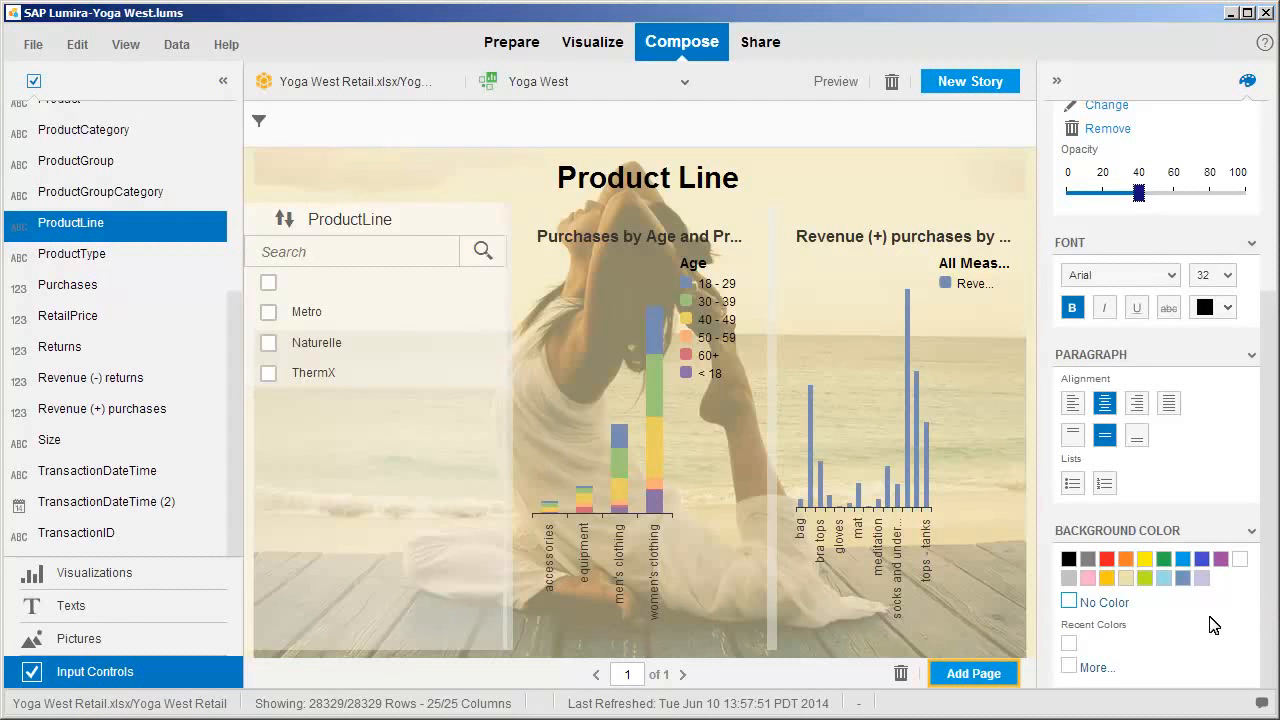
Add a second, blank board page containing the Purchases by ProductCategory chart, with the board title hidden.
{"action": "left_click", "coordinate": [975, 675]}
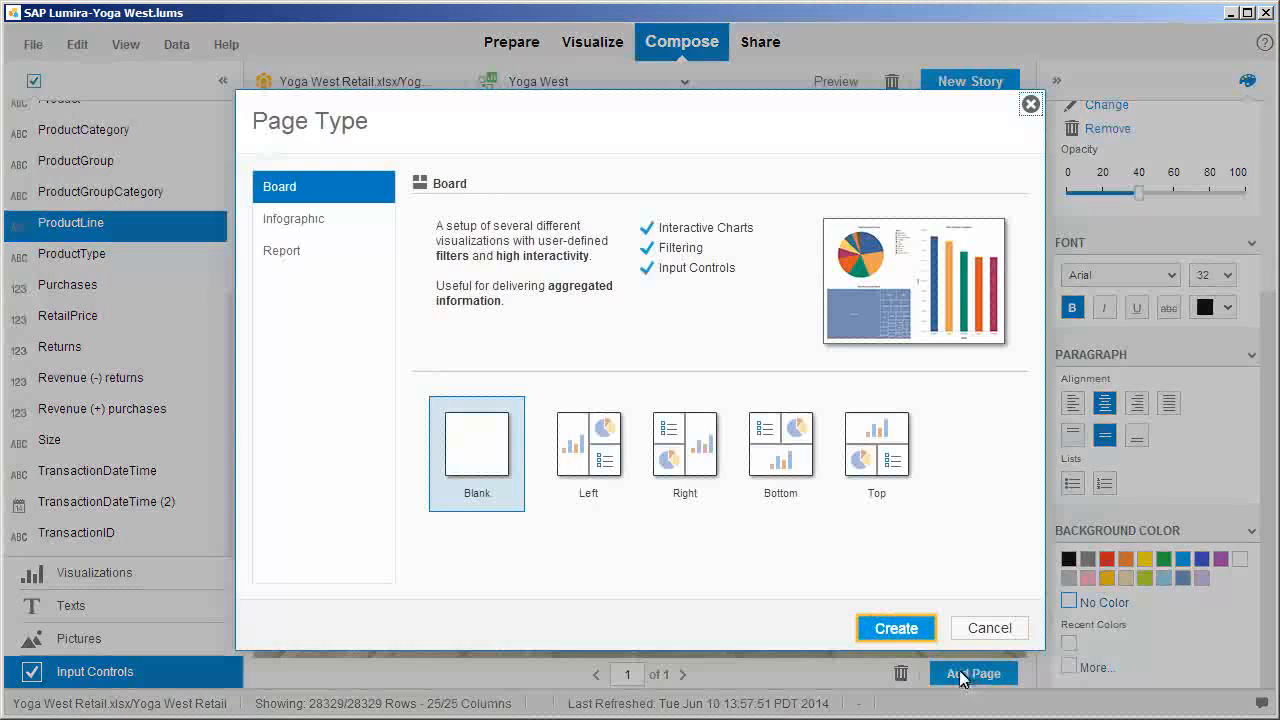
{"action": "left_click", "coordinate": [898, 638]}
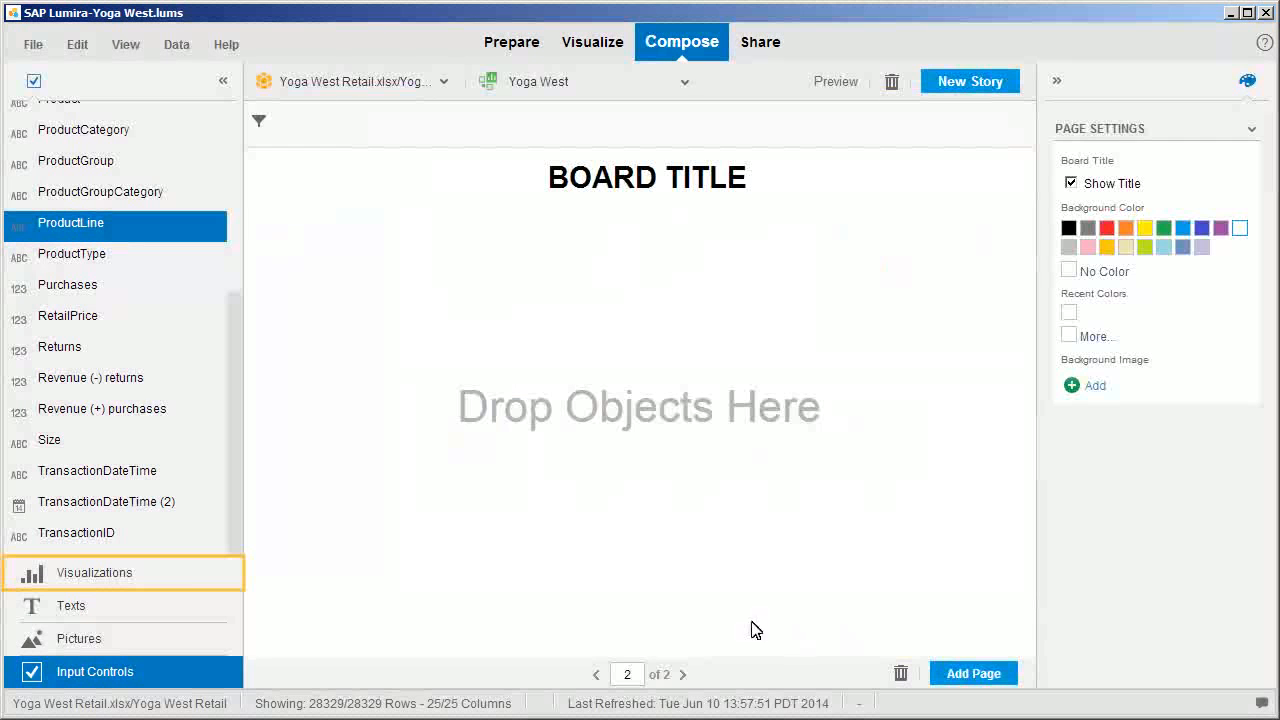
{"action": "left_click", "coordinate": [178, 580]}
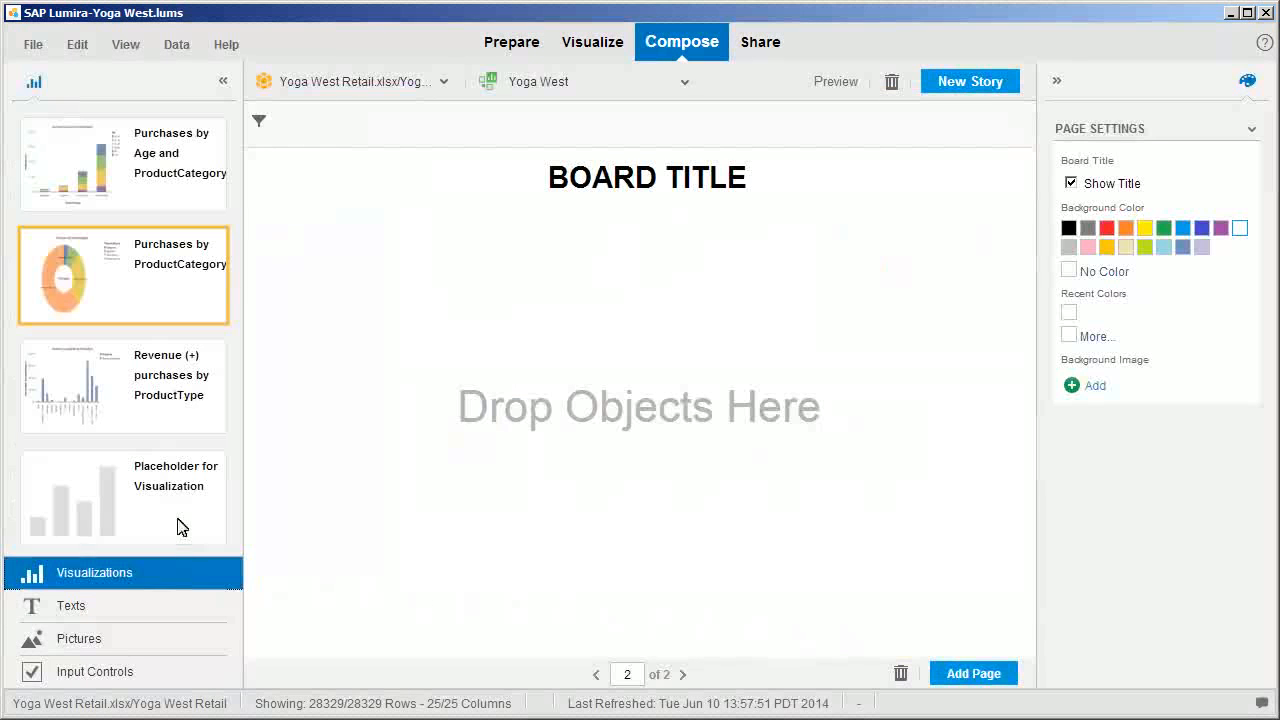
{"action": "left_click_drag", "start_coordinate": [183, 307], "coordinate": [403, 362]}
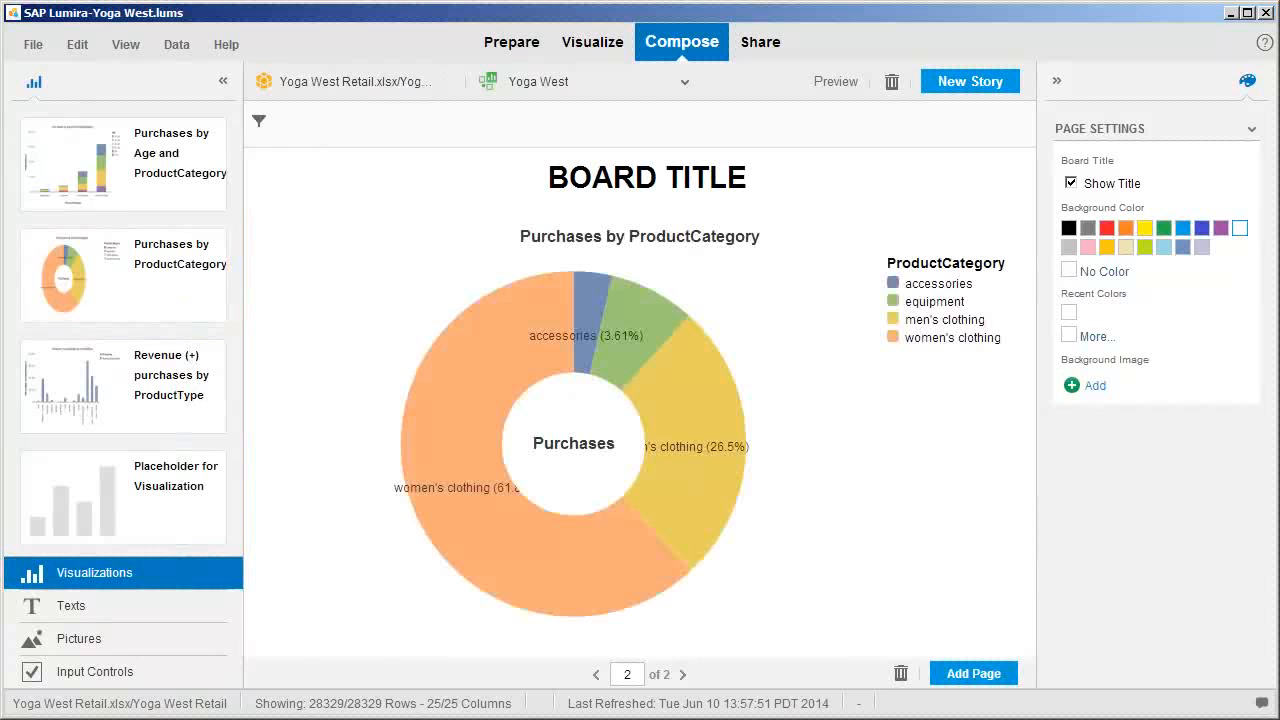
{"action": "left_click", "coordinate": [1071, 183]}
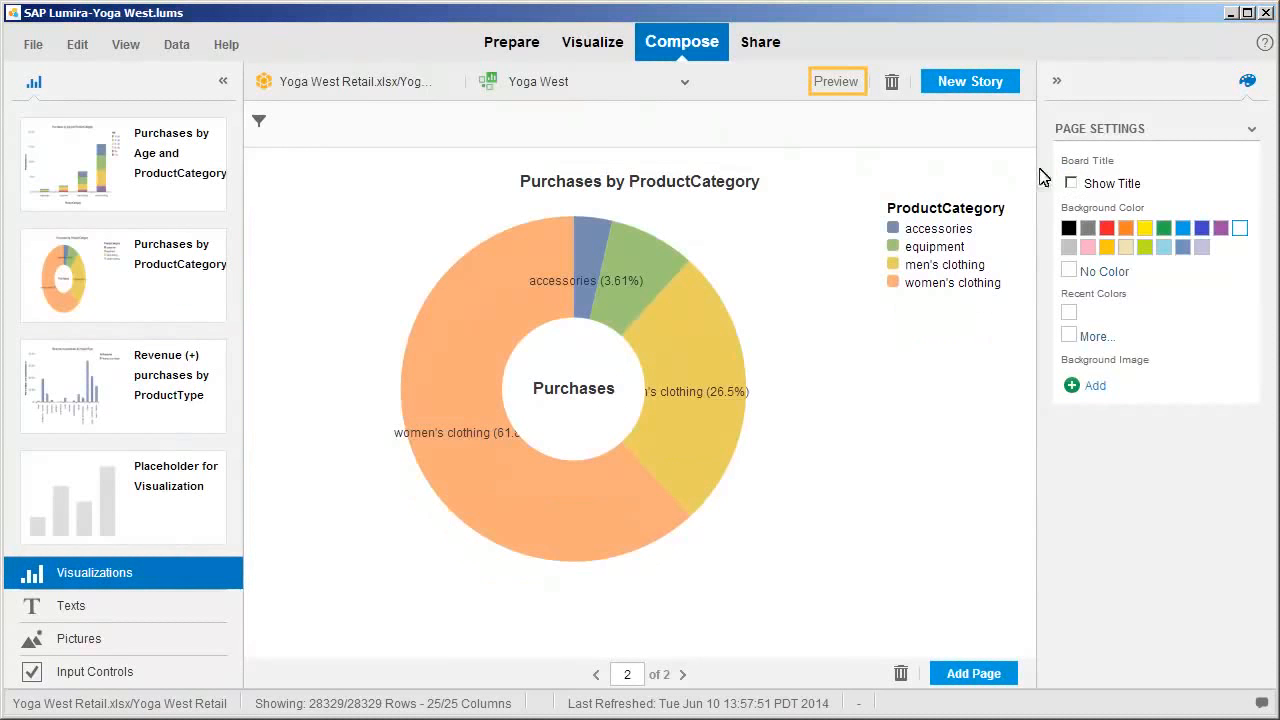
Preview the story from the second page back to the first page and return to editing.
{"action": "left_click", "coordinate": [836, 84]}
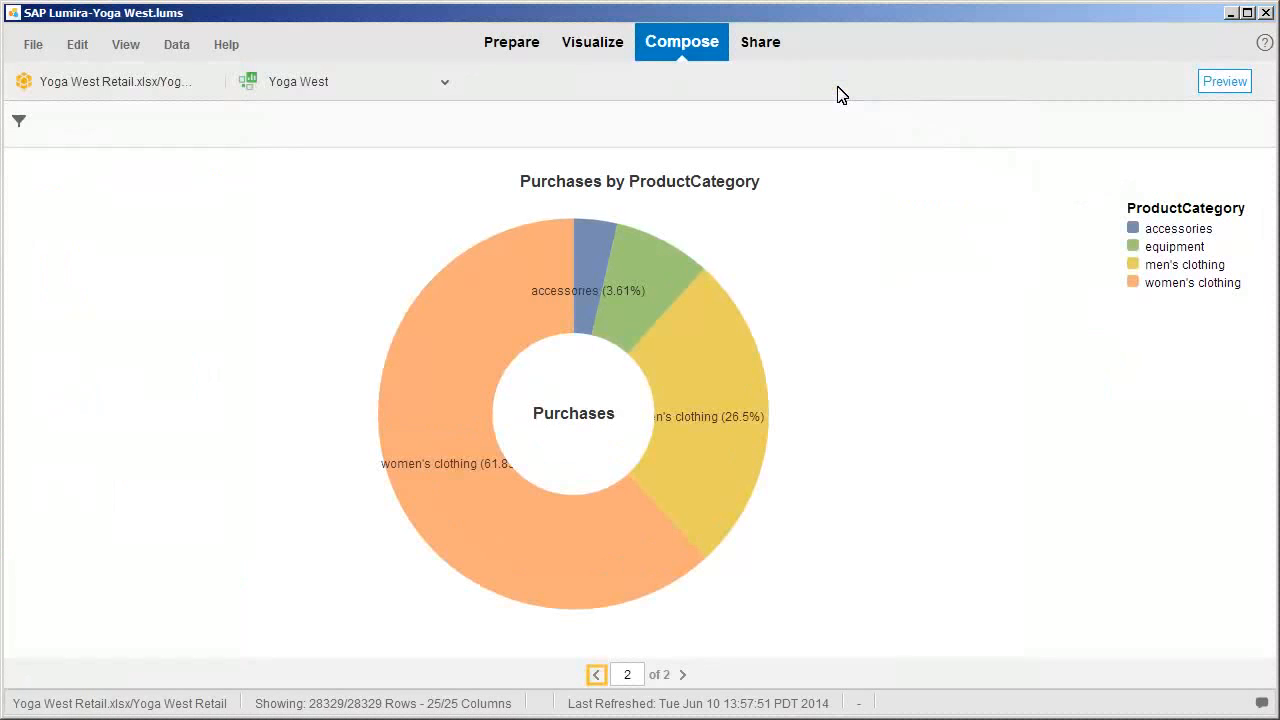
{"action": "left_click", "coordinate": [597, 675]}
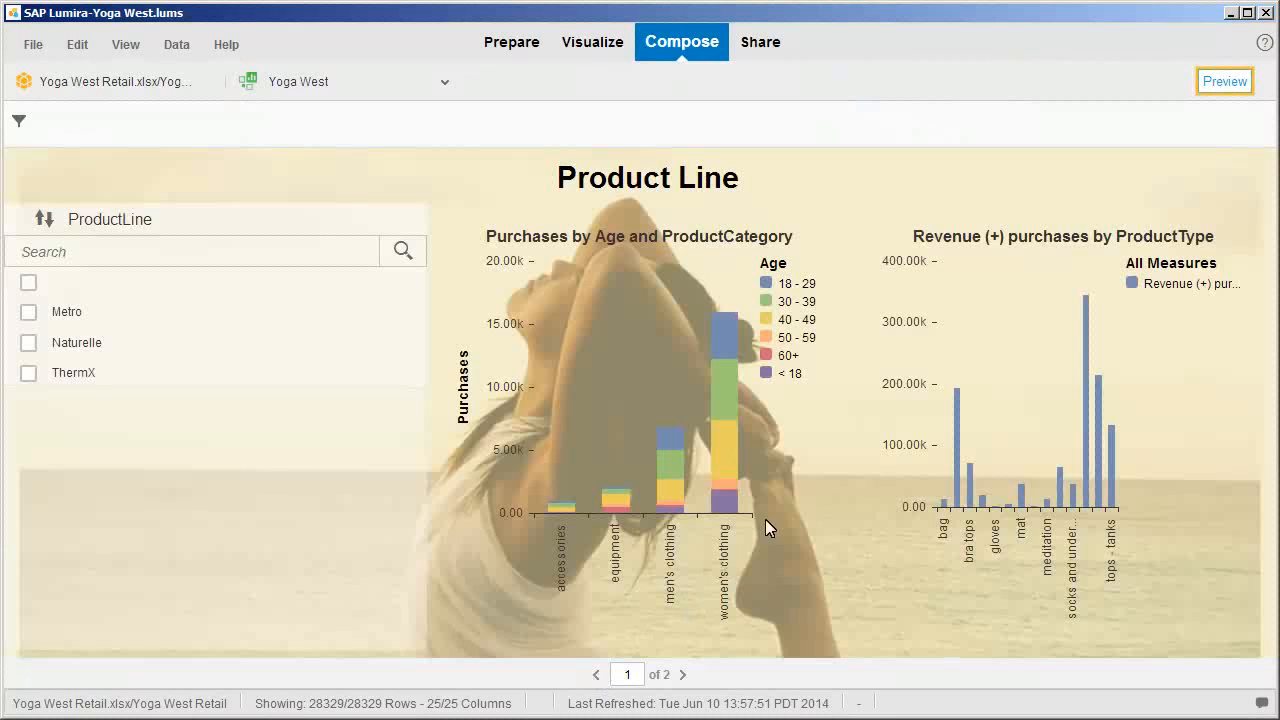
{"action": "left_click", "coordinate": [1225, 82]}
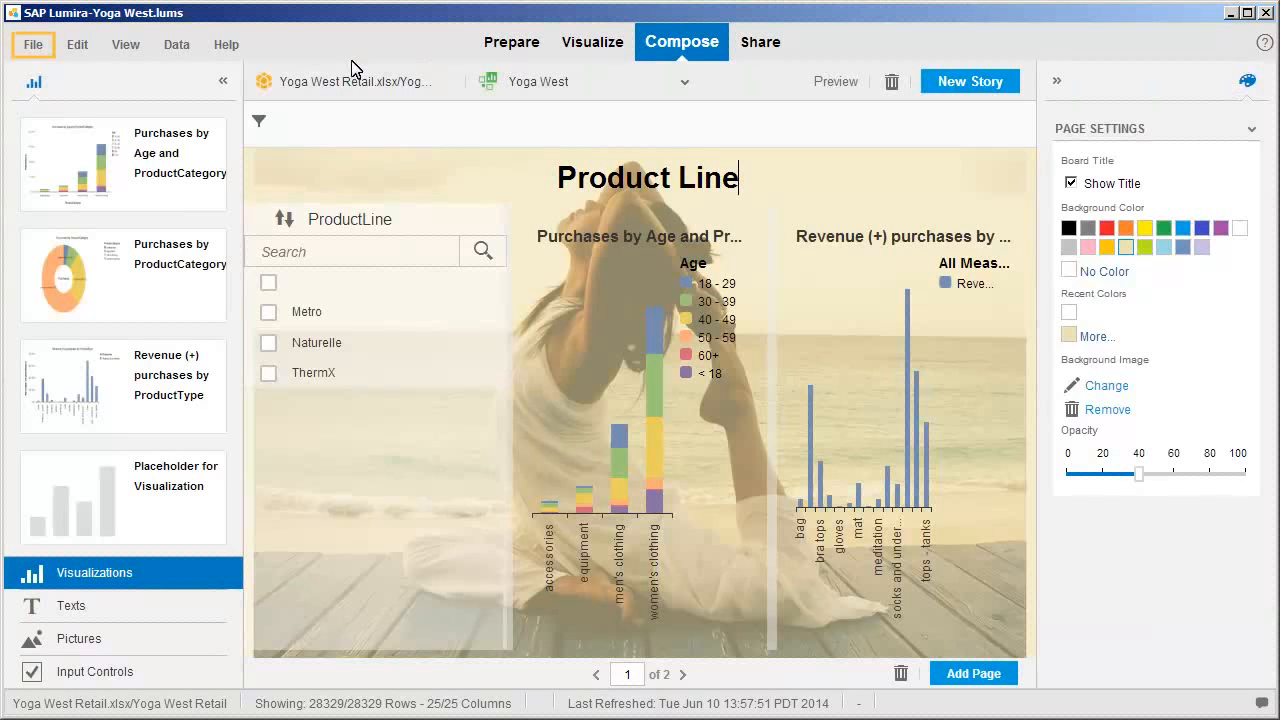
Save the document with the composed story.
{"action": "left_click", "coordinate": [34, 51]}
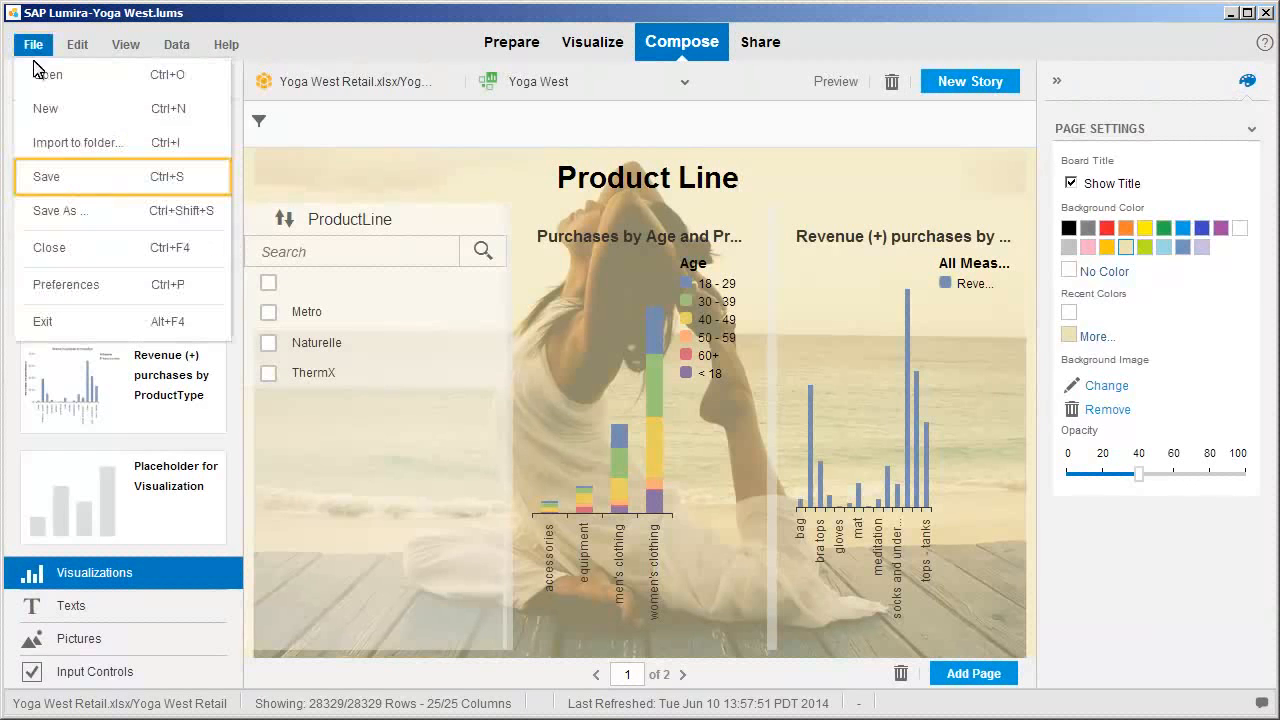
{"action": "left_click", "coordinate": [47, 178]}
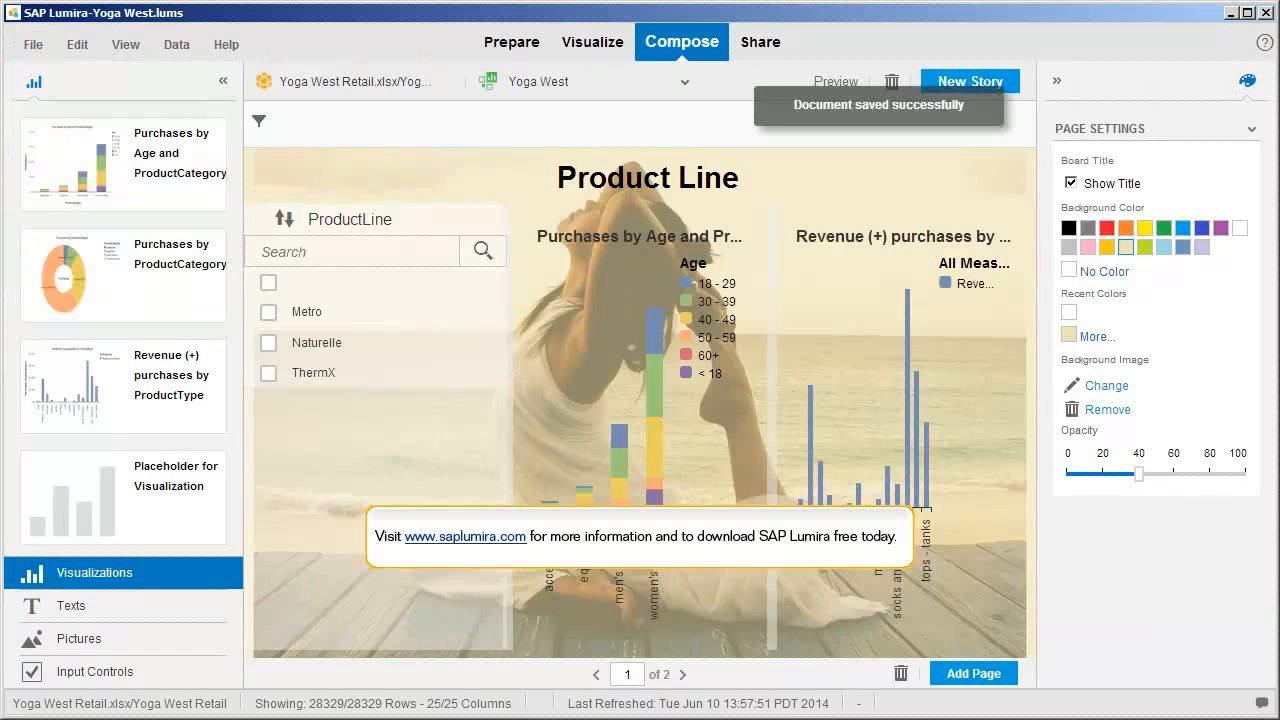